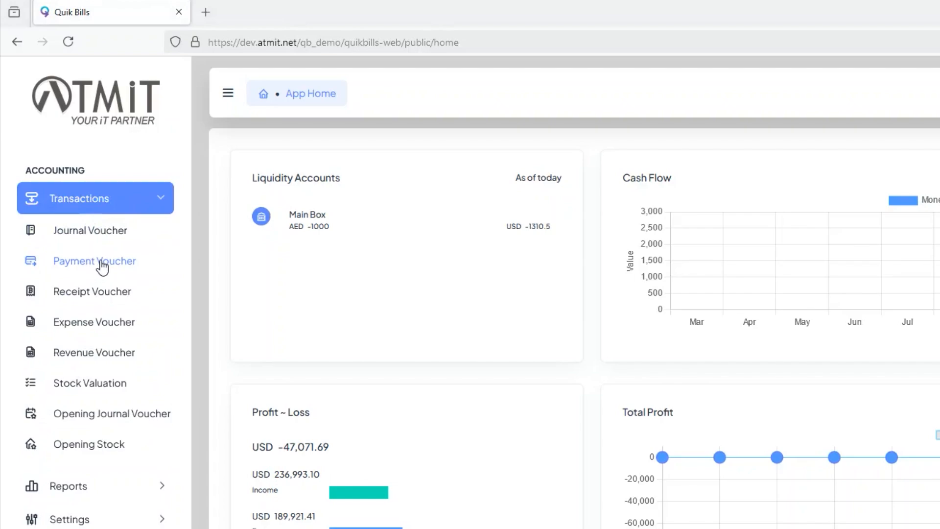
- Start a new payment voucher and choose Essentials LLC as its business unit
left_click(81, 264)
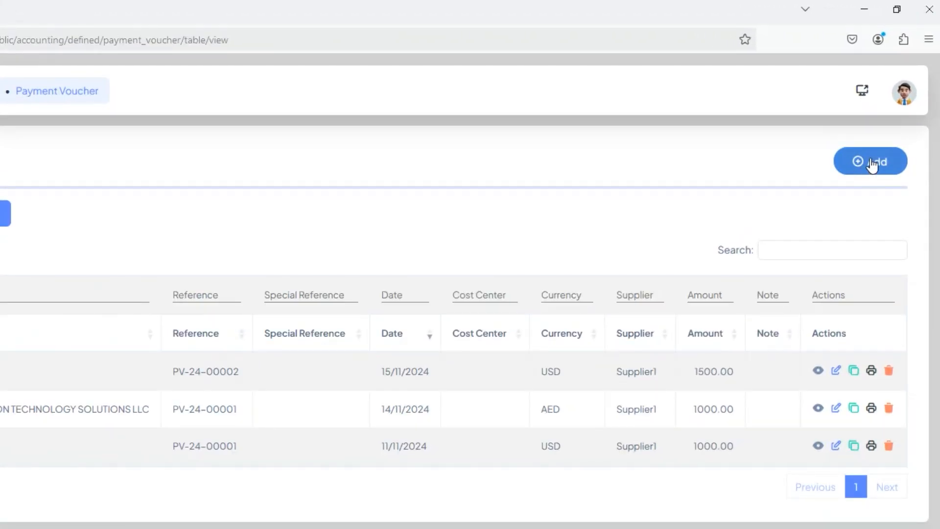
left_click(872, 164)
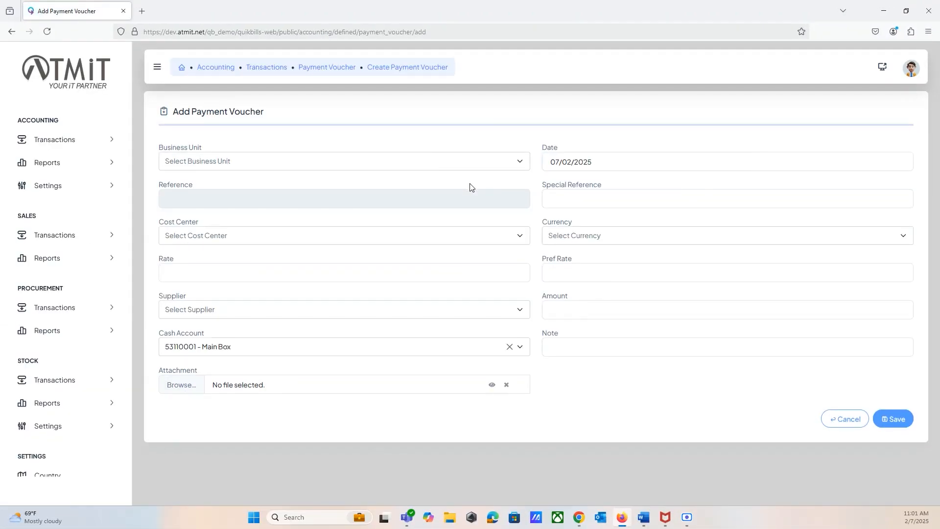
left_click(435, 167)
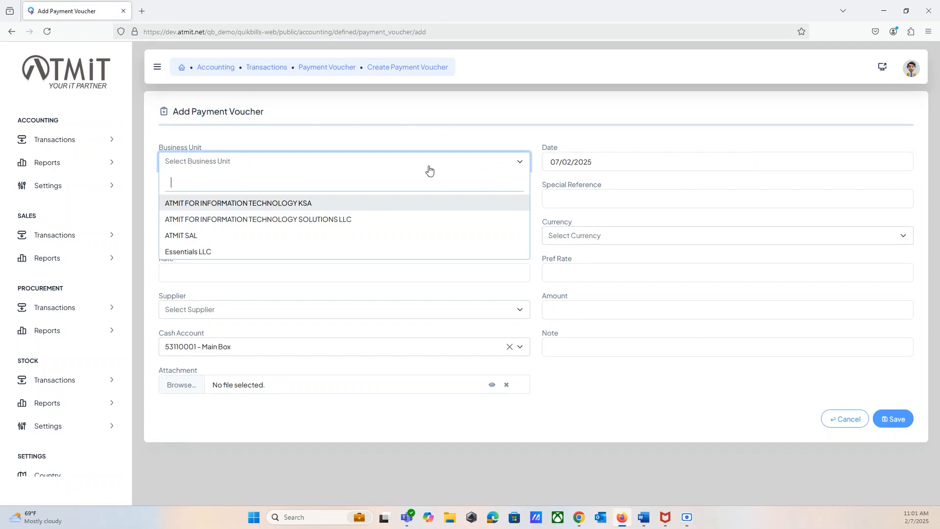
left_click(198, 251)
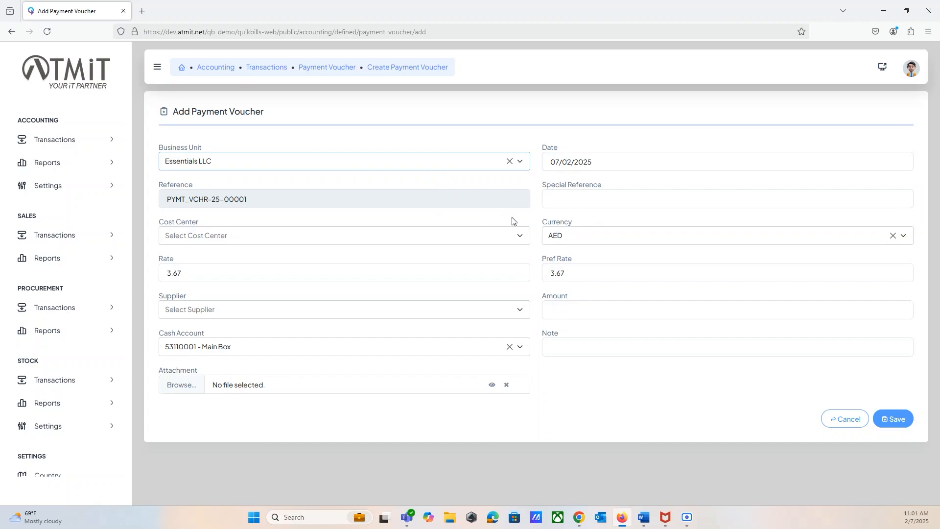
- Enter "Spl Reference" as the special reference and choose Project 1 as the cost center
left_click(589, 198)
type("S")
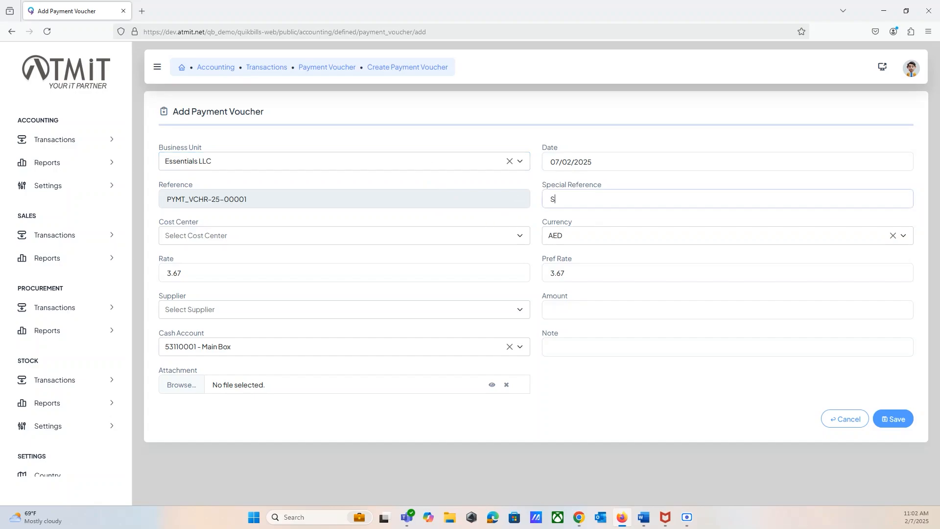
type("pl Reference")
left_click(443, 240)
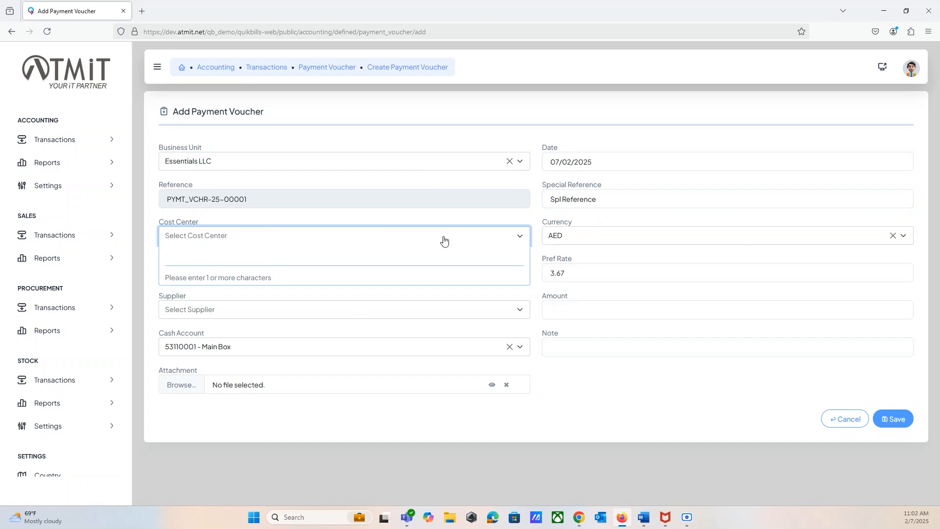
type("c")
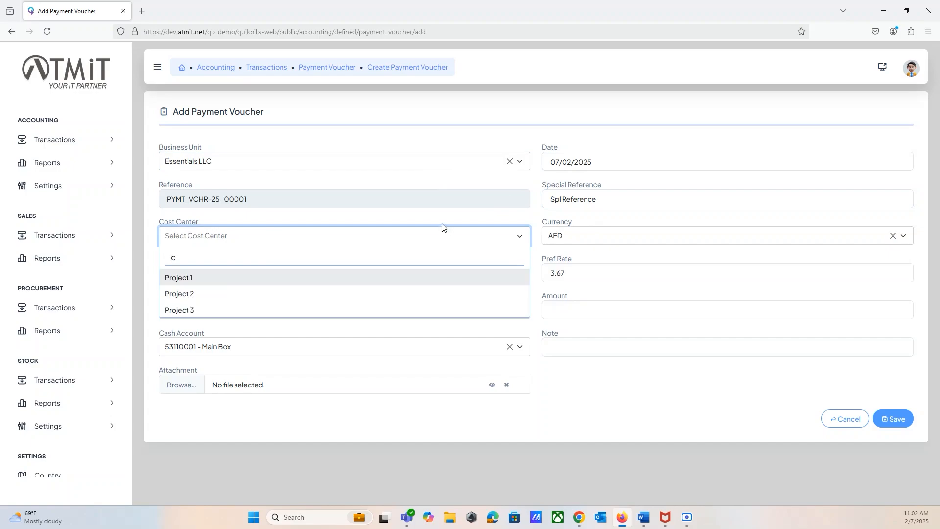
left_click(179, 278)
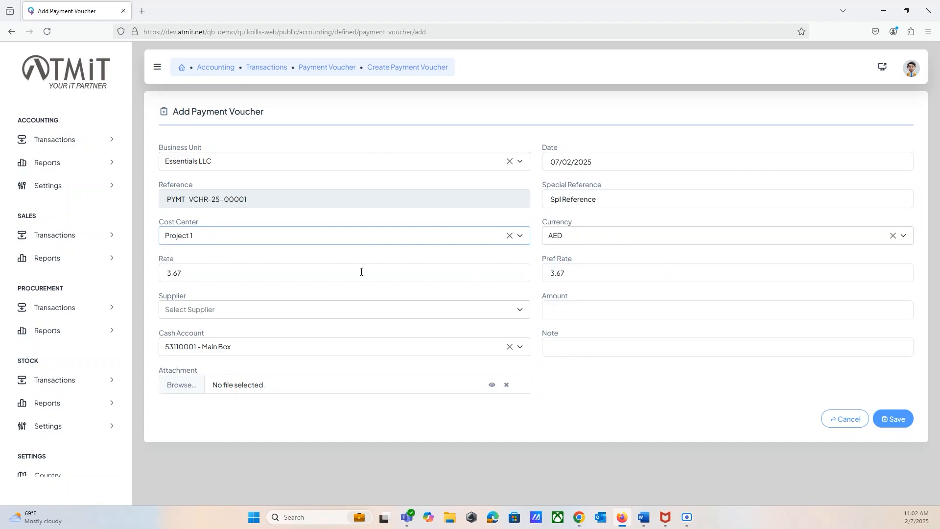
- Select Supplier1 as the supplier and set the voucher amount to 5000 AED
left_click(561, 234)
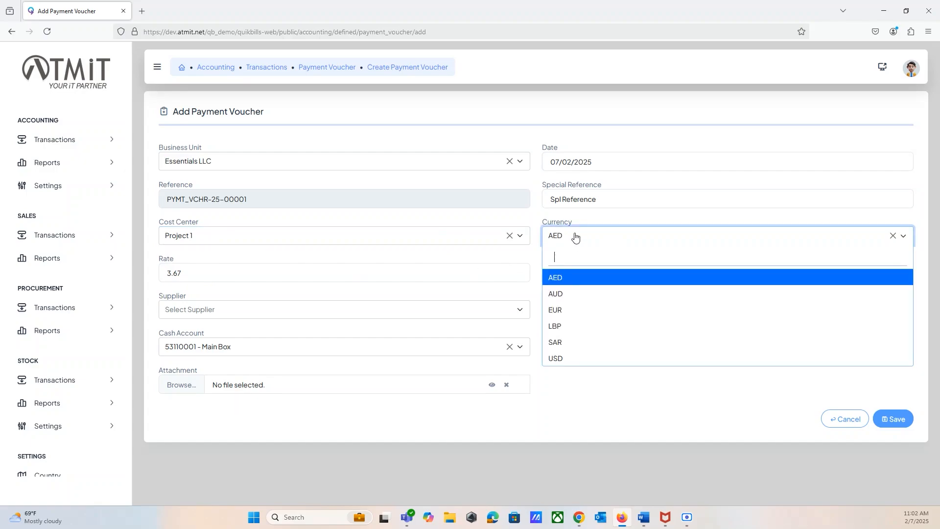
left_click(575, 237)
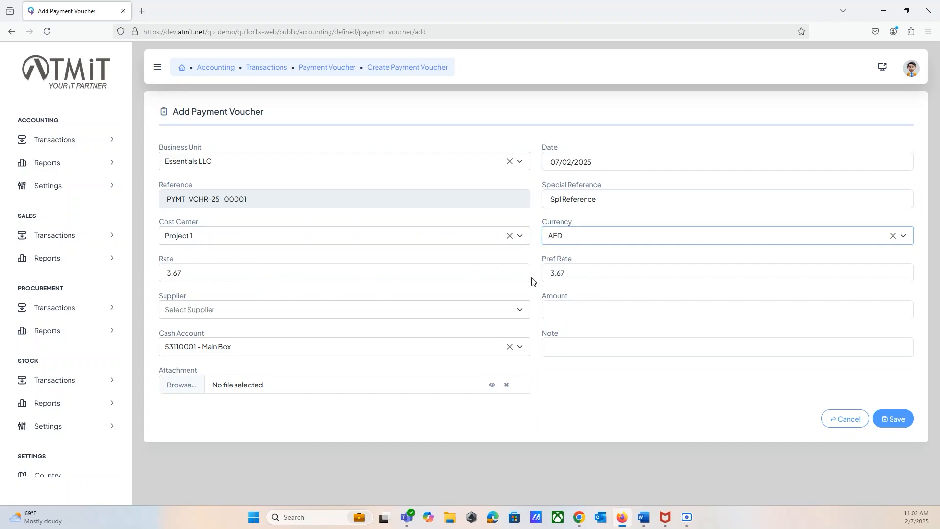
left_click(491, 313)
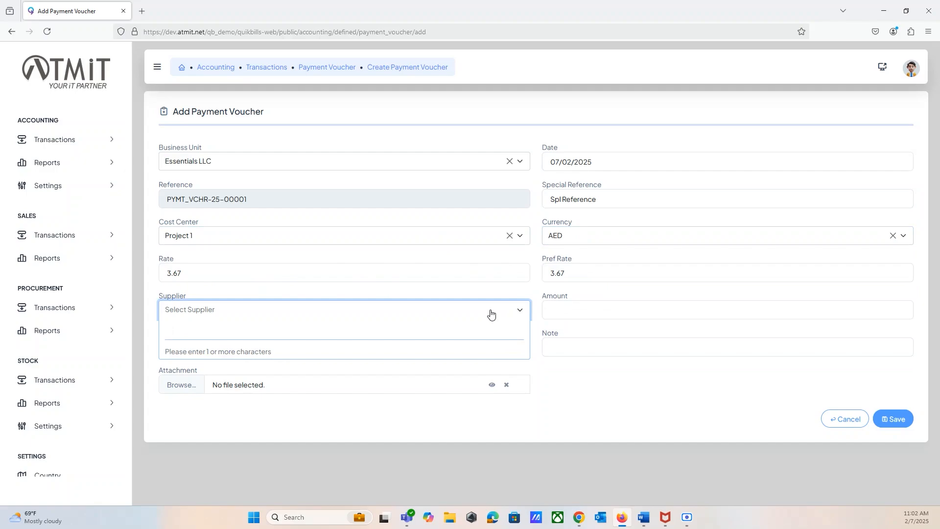
type("s")
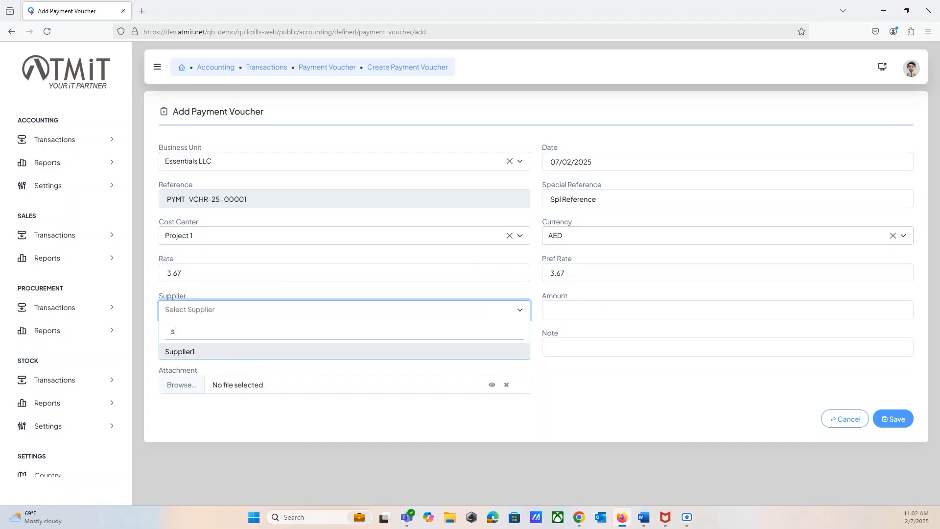
left_click(208, 352)
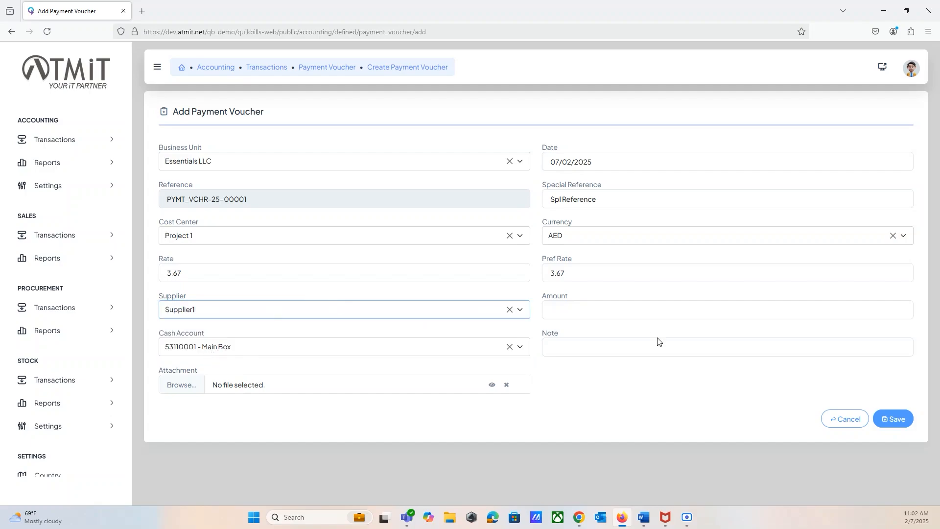
left_click(585, 308)
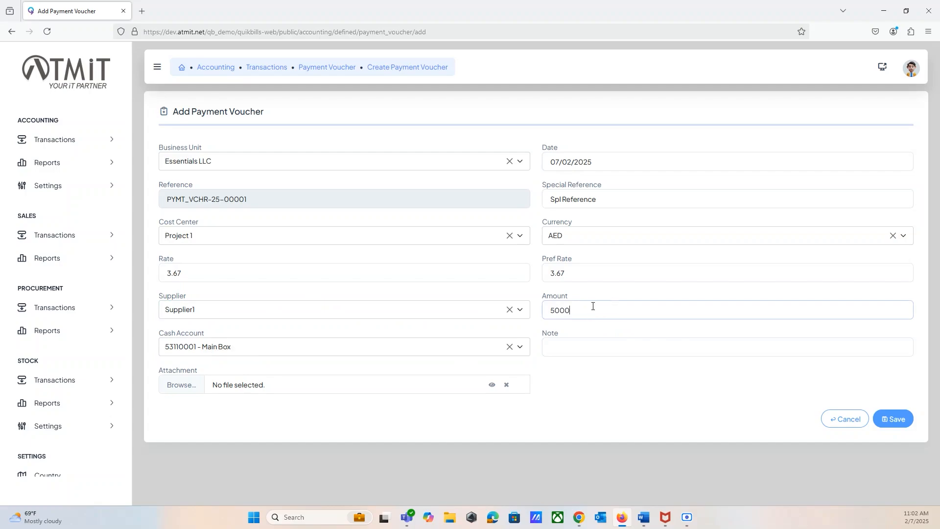
- Keep Main Box as the cash account and enter the note "Test Payment Voucher"
left_click(520, 348)
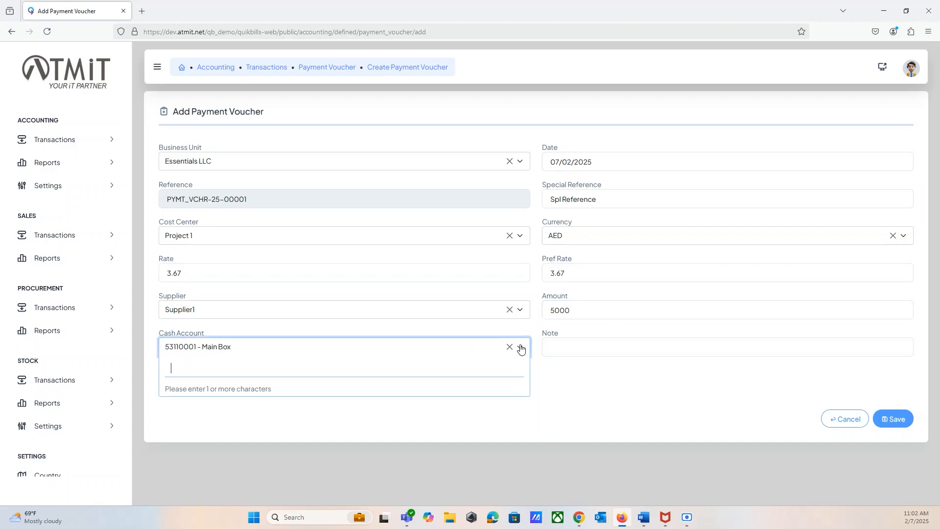
left_click(520, 349)
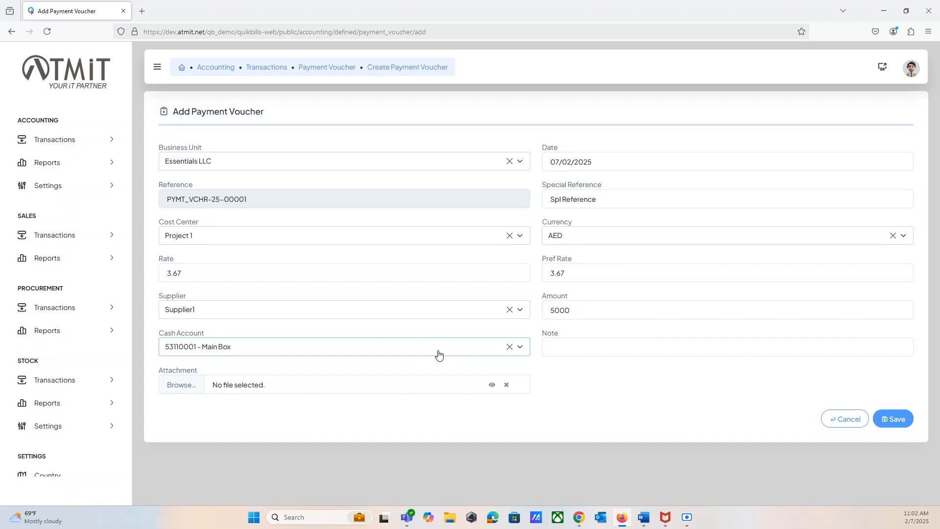
left_click(564, 349)
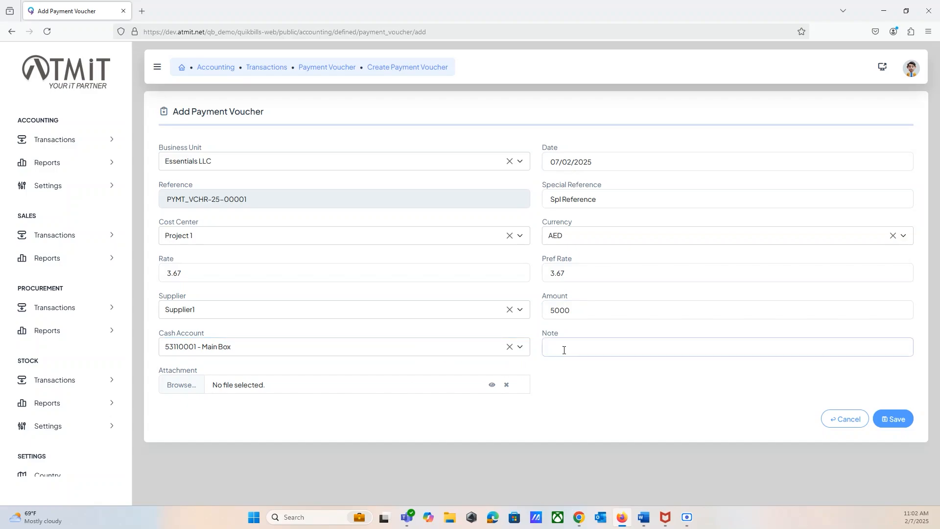
type("Test Payment Voucher")
- Attach the image2 file from the Pictures folder and save the payment voucher
left_click(178, 384)
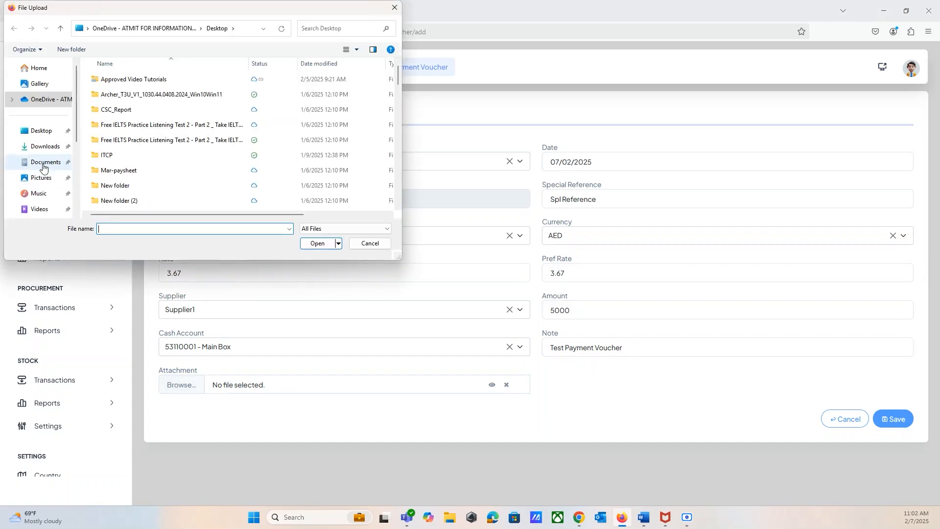
left_click(42, 178)
scroll(121, 166, "down", 2)
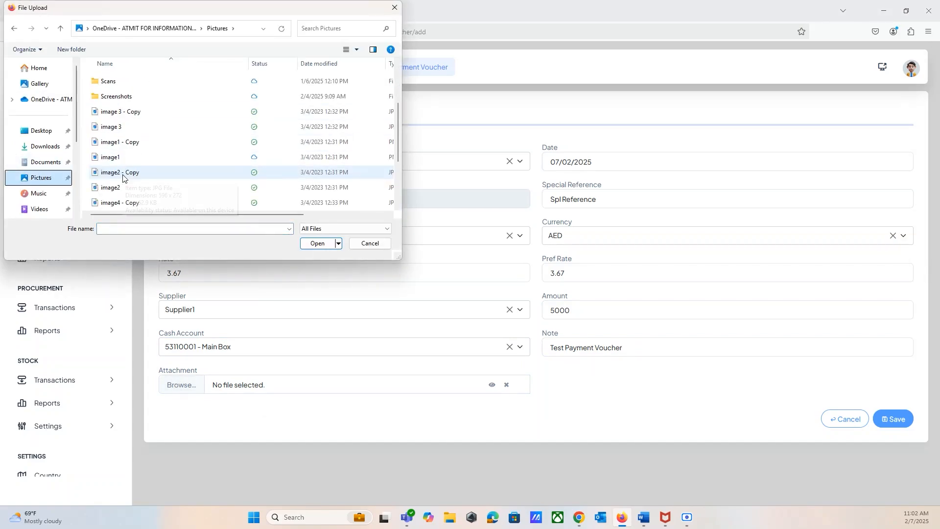
left_click(121, 189)
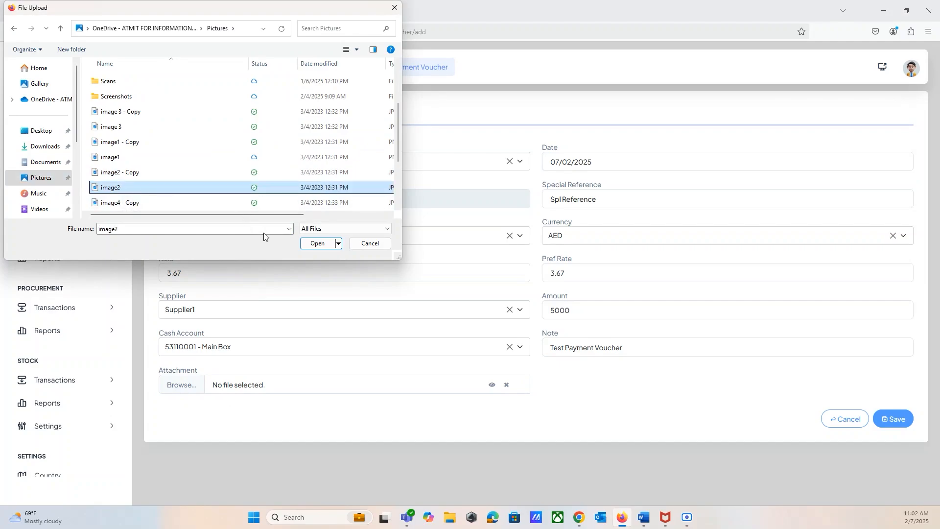
left_click(318, 244)
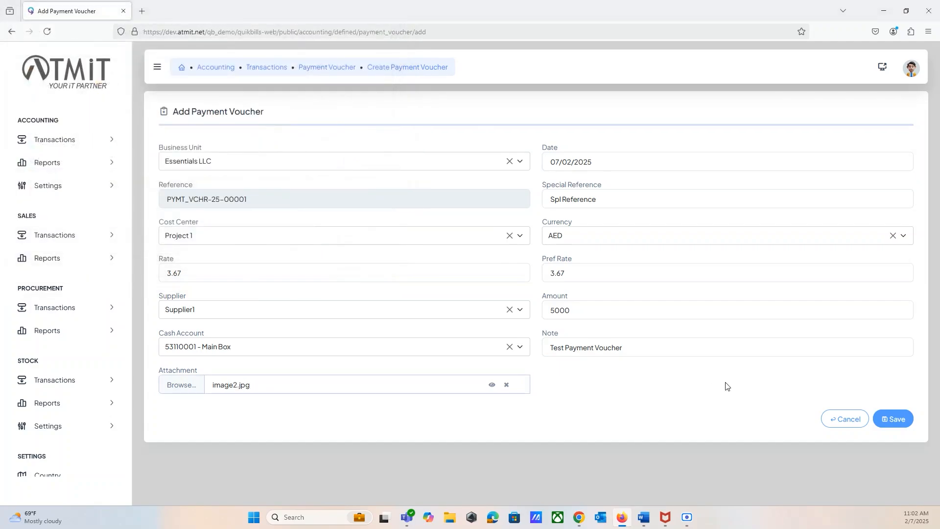
left_click(891, 421)
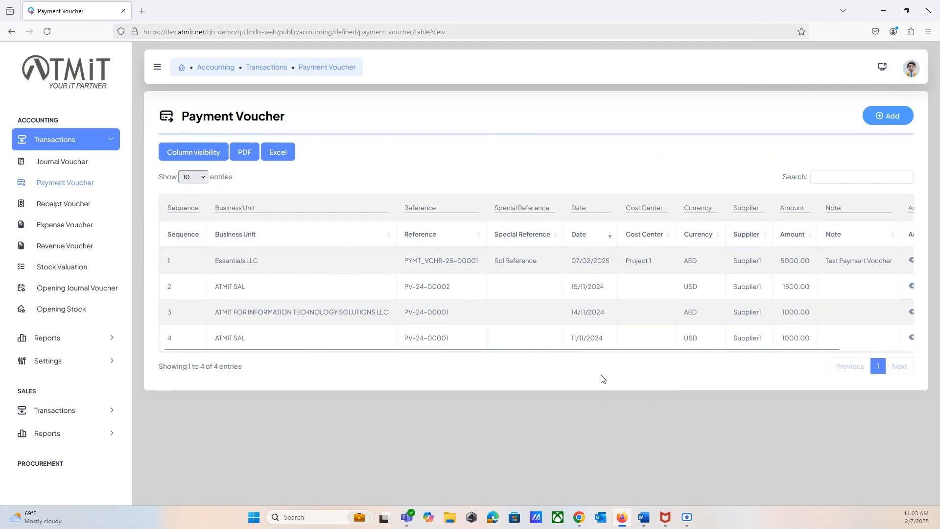
- View the details of the Essentials LLC payment voucher and return to the voucher list
left_click_drag(621, 349, 689, 350)
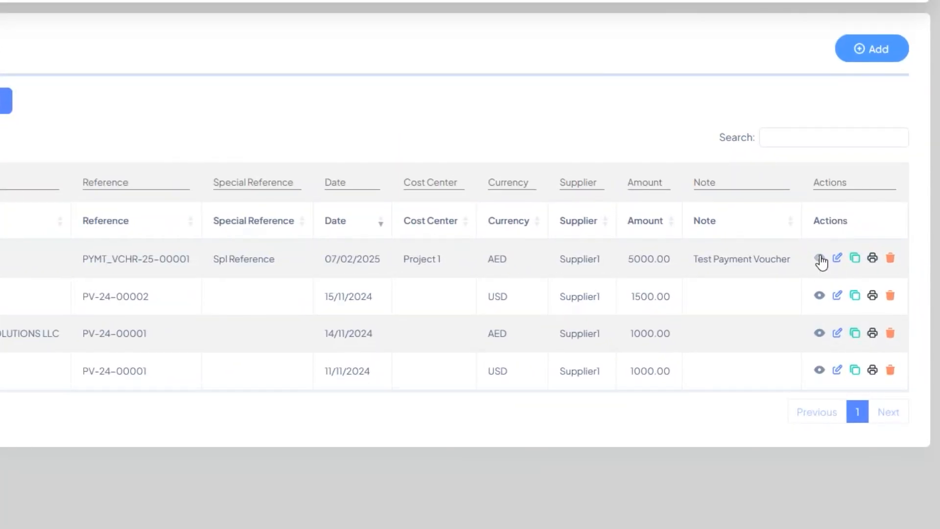
left_click(821, 260)
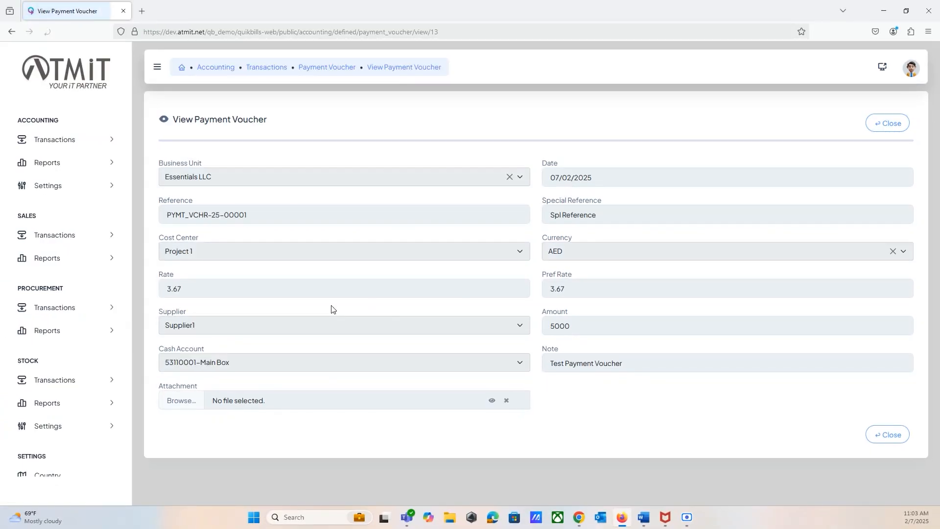
left_click(895, 438)
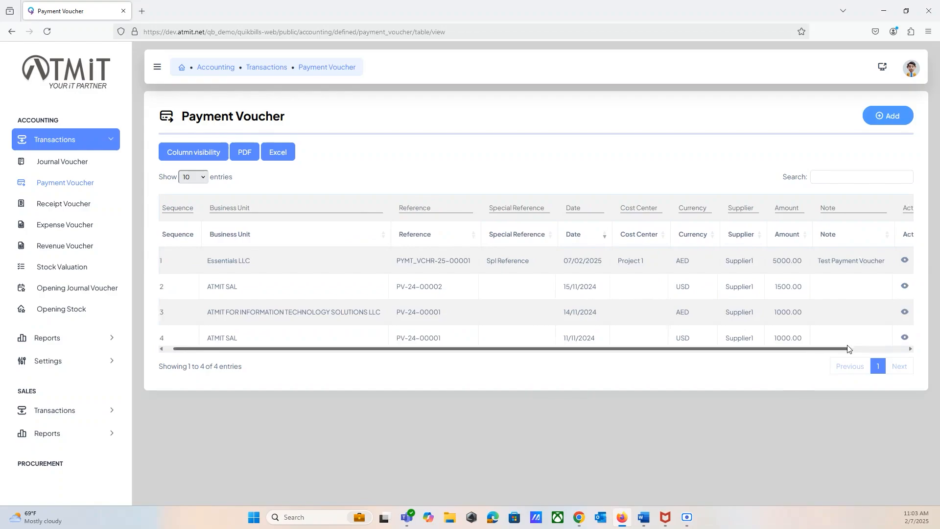
- Edit the Essentials LLC payment voucher, set its amount to 5500 and save it
left_click_drag(841, 348, 903, 346)
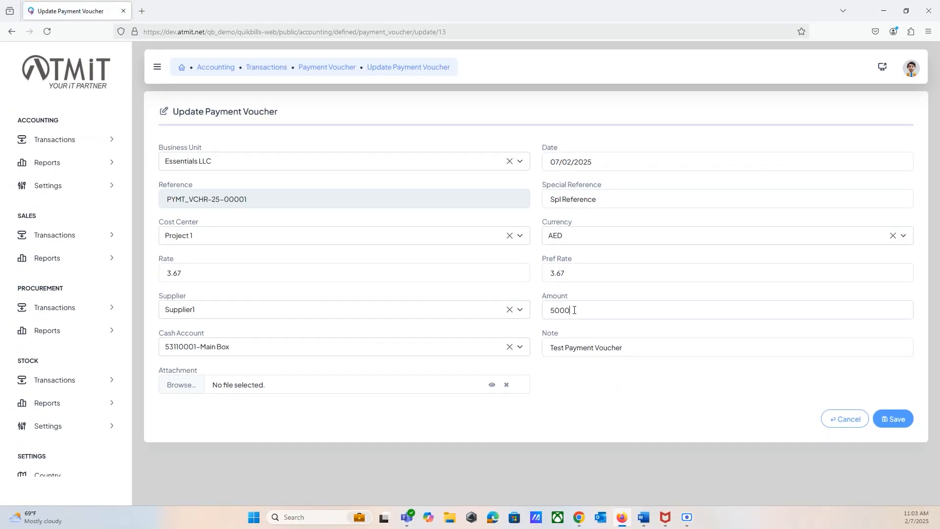
left_click_drag(575, 310, 549, 311)
type("55")
left_click(895, 419)
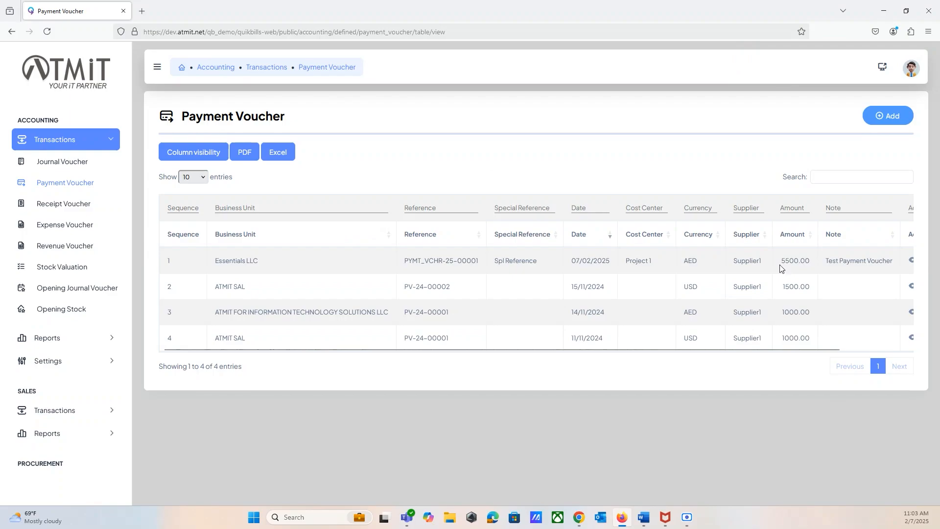
- Duplicate the Essentials LLC payment voucher and set the copy's amount to 4000
left_click_drag(804, 351, 876, 353)
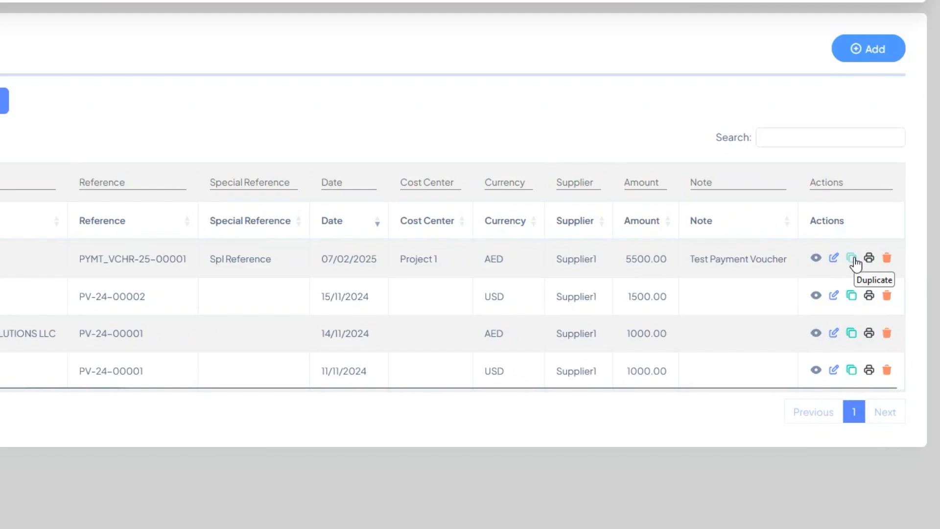
left_click(855, 260)
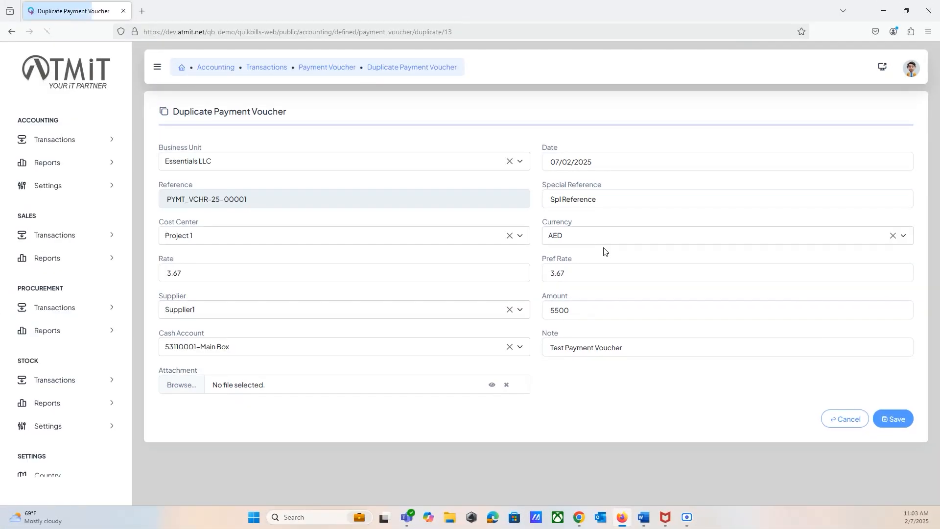
left_click_drag(580, 310, 536, 313)
type("4000")
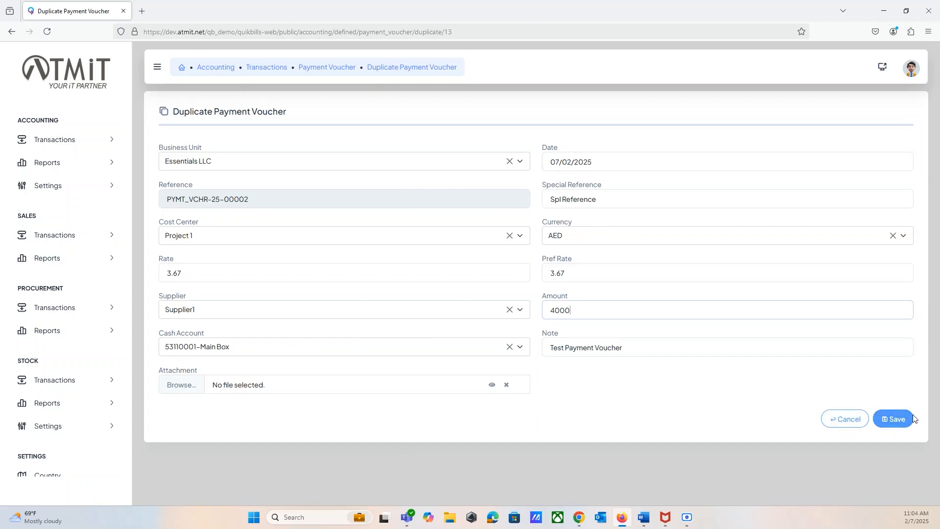
- Change the duplicate voucher's cost center to Project 2 and save it
left_click(296, 241)
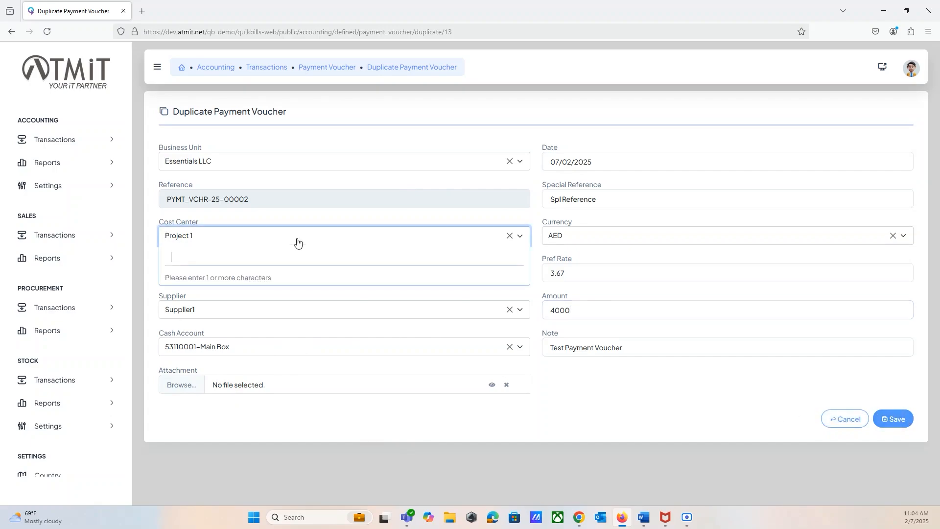
type("p")
left_click(191, 293)
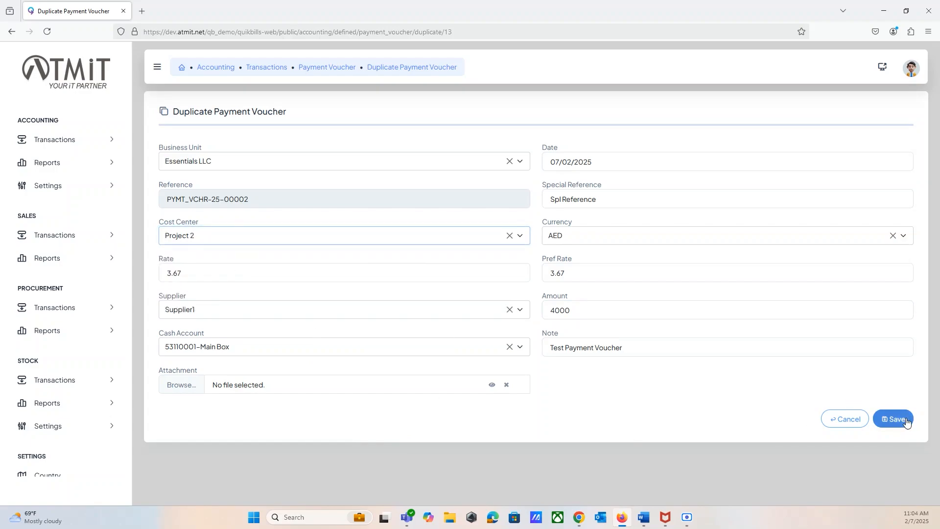
left_click(900, 421)
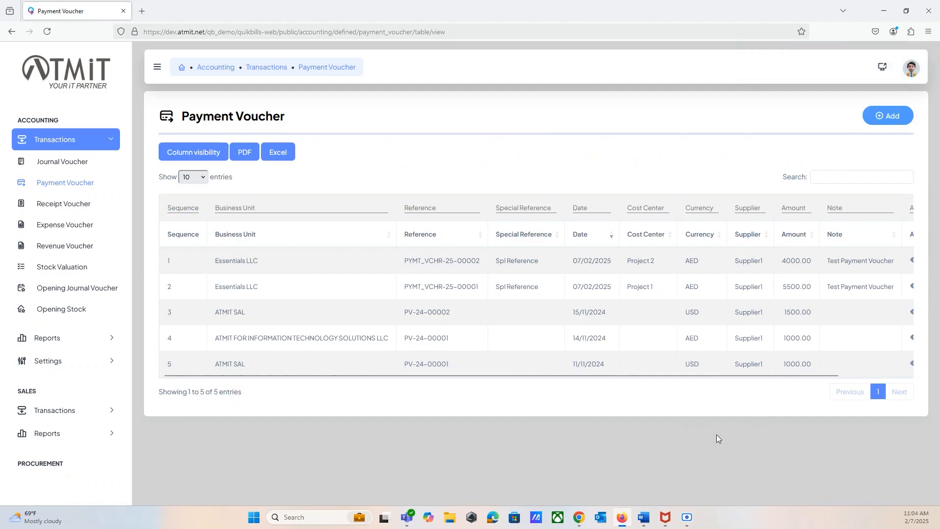
- Preview the printout of the 5500 AED Project 1 voucher, cancel printing and close the preview
left_click_drag(812, 380, 890, 380)
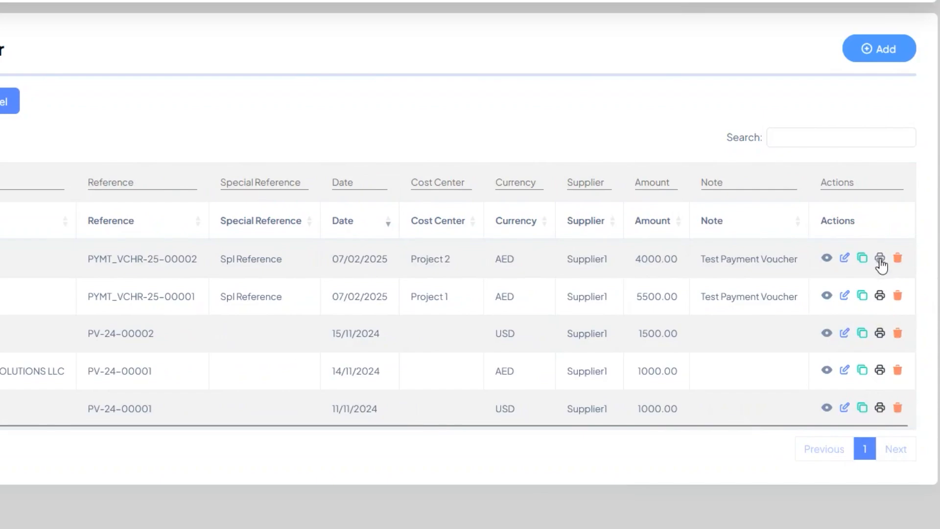
left_click(882, 296)
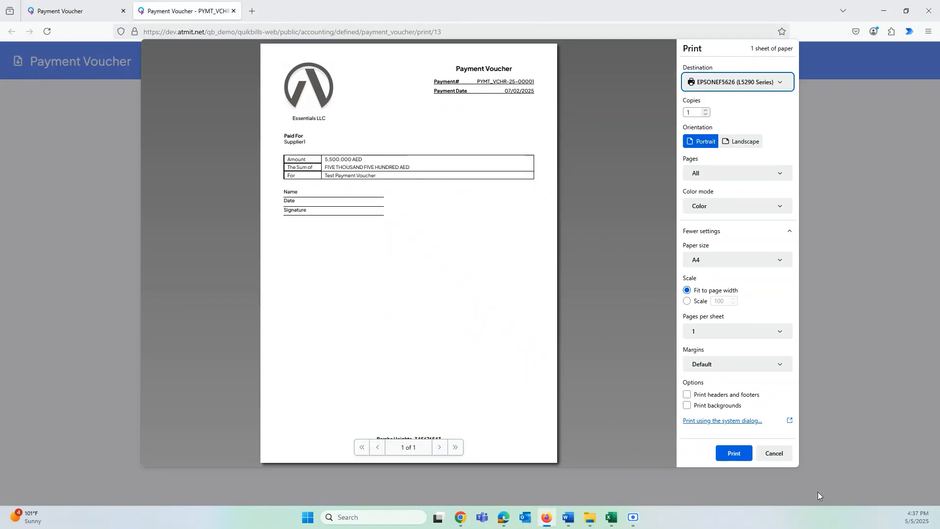
left_click(775, 453)
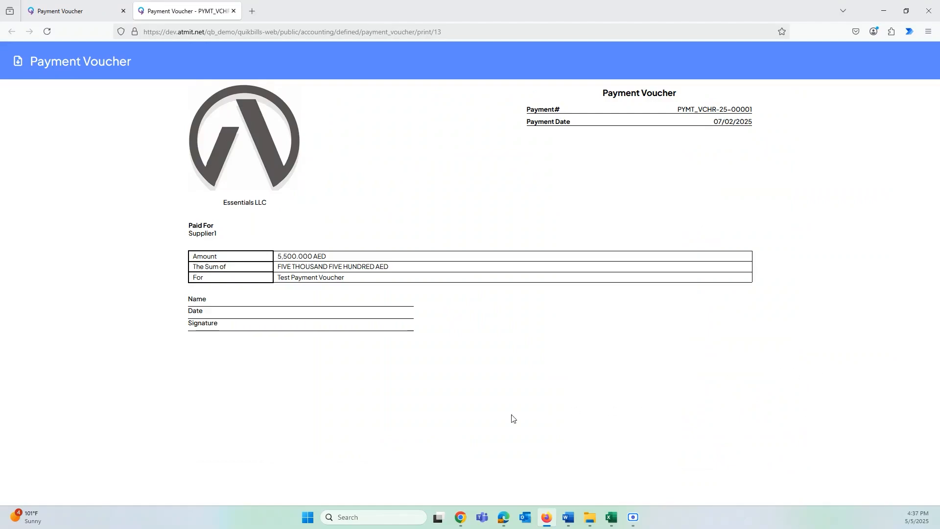
left_click(234, 11)
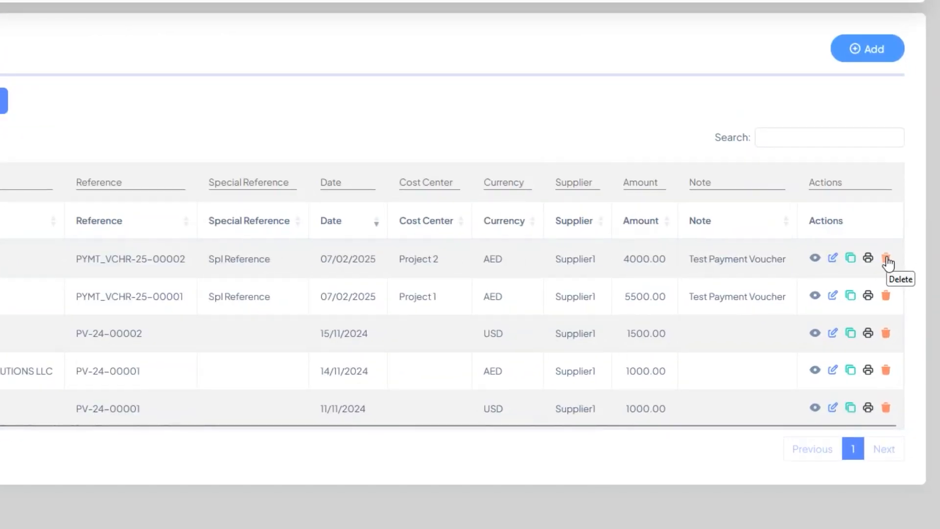
- Try to delete the 4000 AED Project 2 payment voucher from the list
left_click(887, 260)
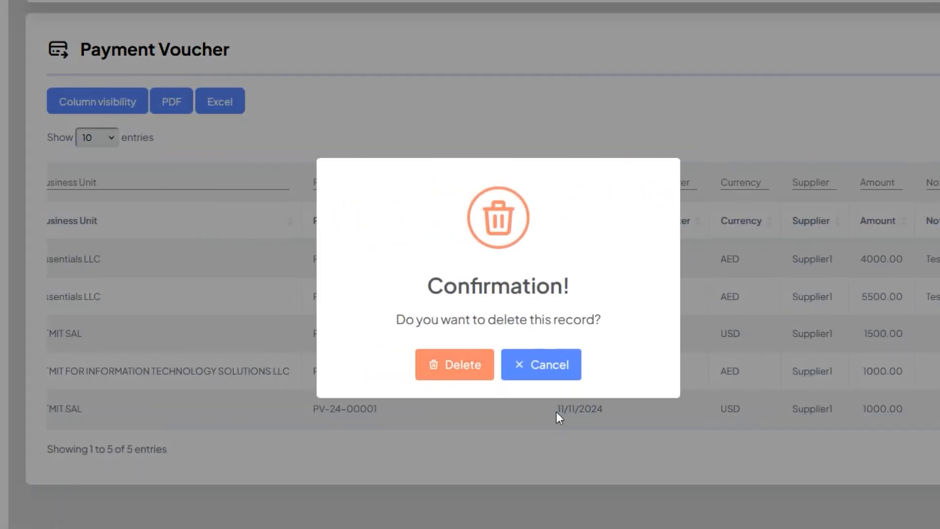
left_click(442, 367)
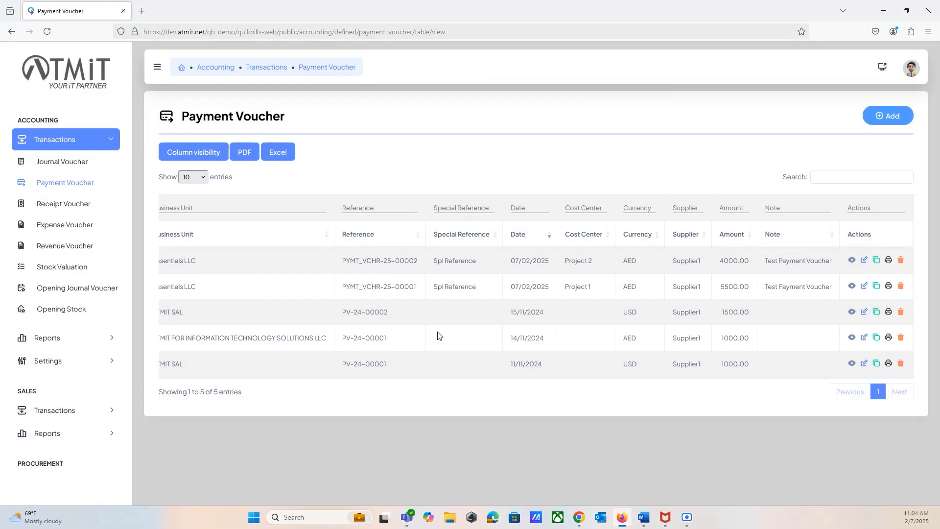